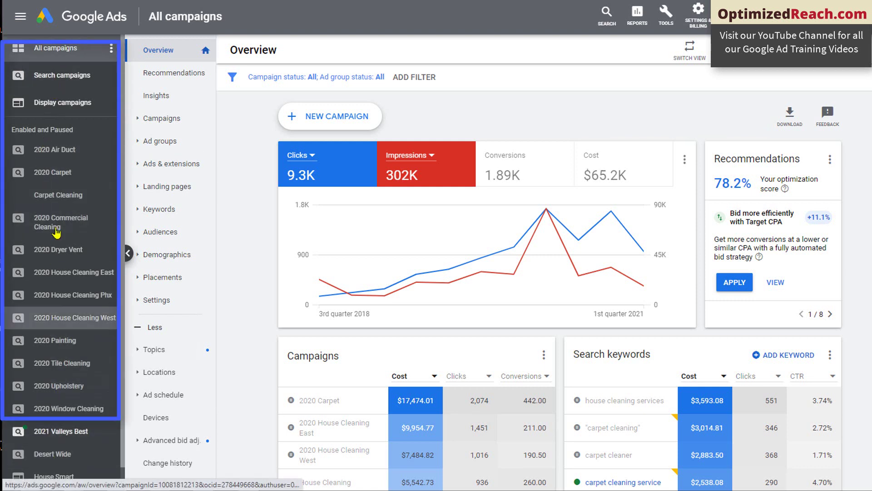
Open the 2020 Carpet campaign's Carpet Cleaning ad group and view its Search Keywords list.
left_click(54, 172)
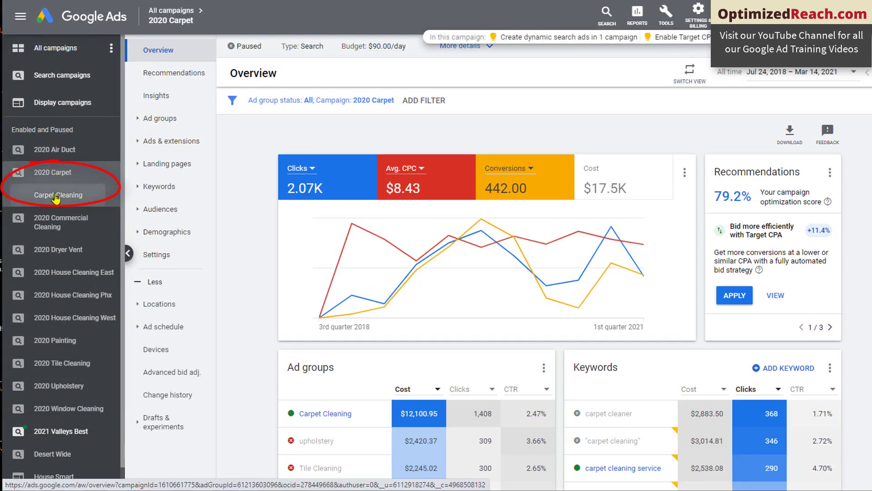
left_click(55, 196)
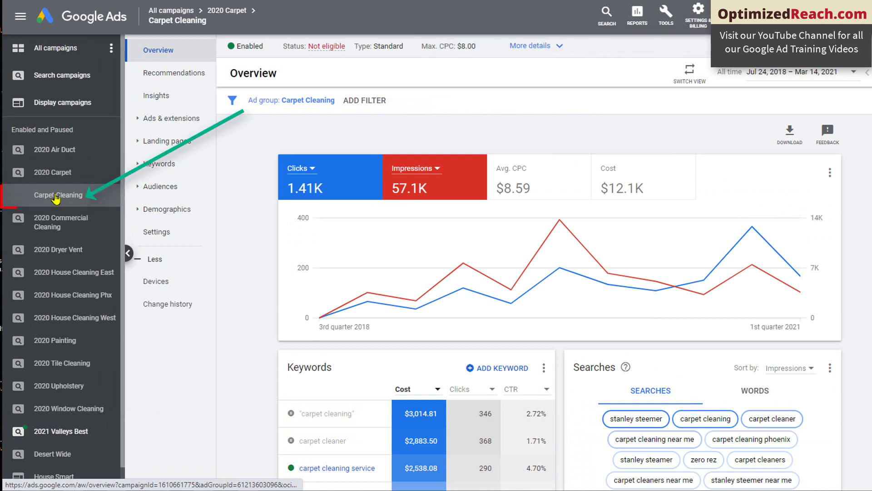
left_click(170, 165)
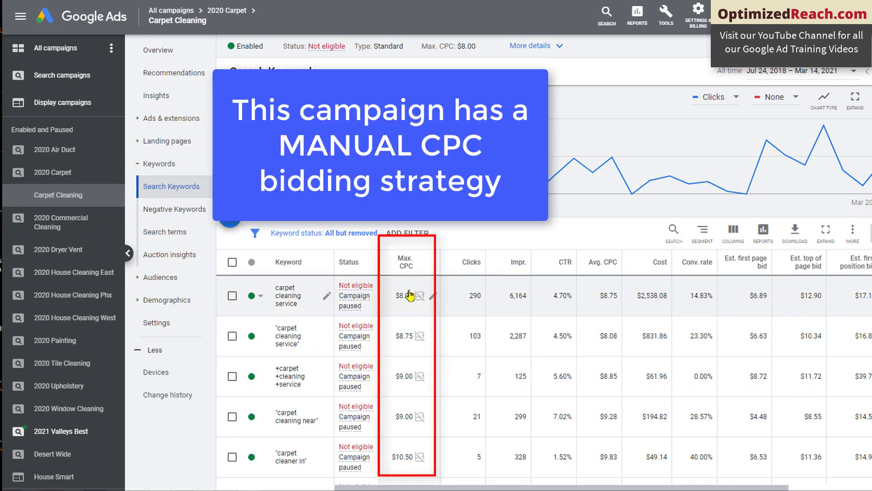
mouse_move(410, 271)
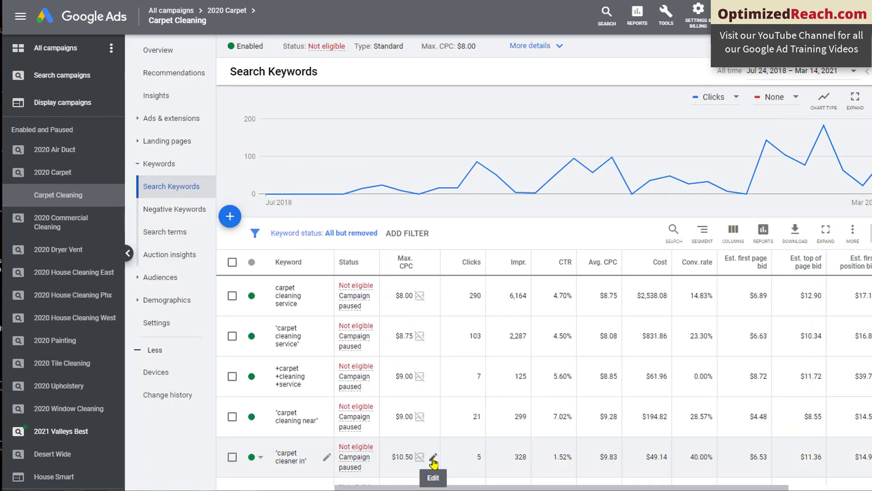
left_click(433, 457)
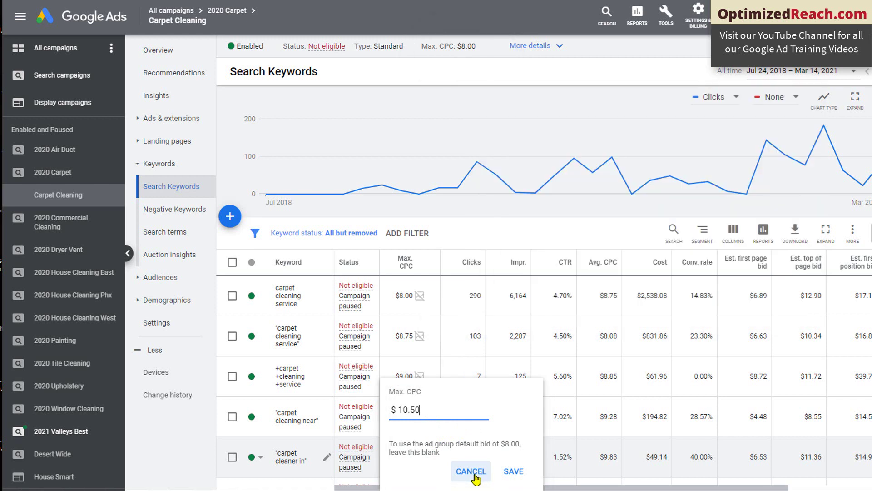
left_click(474, 475)
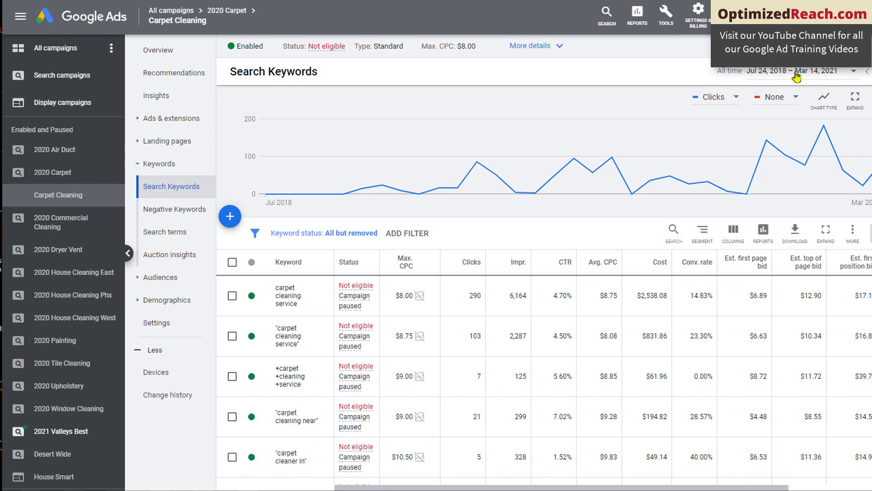
Set the keyword report to Last month (Feb 1–28, 2021) and reveal the Quality Score column.
left_click(798, 72)
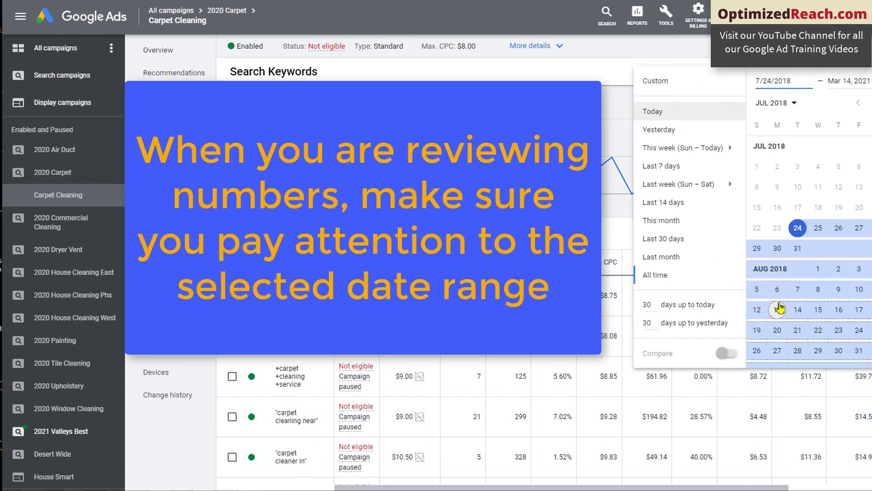
left_click(548, 77)
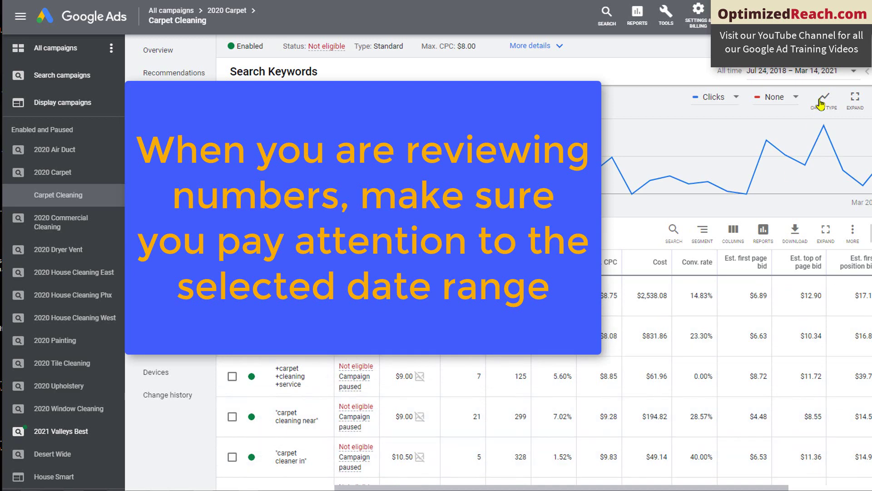
left_click(834, 76)
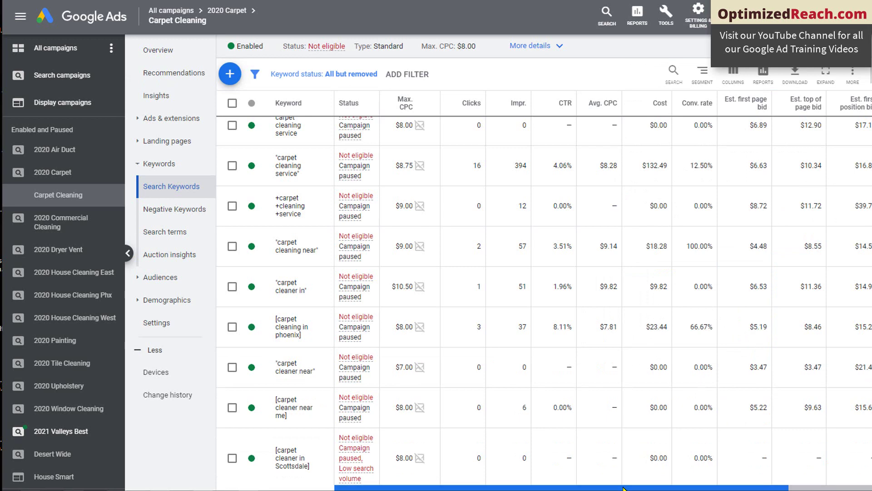
left_click_drag(623, 489, 676, 487)
scroll(773, 193, "up", 4)
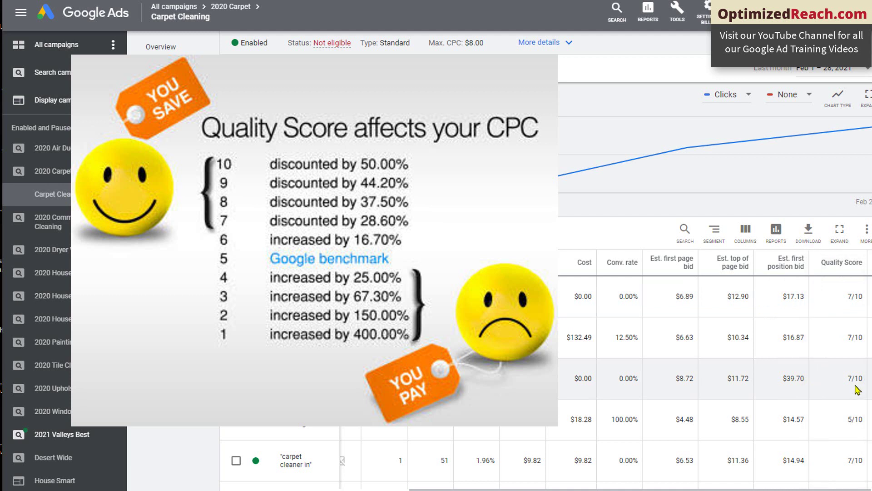
scroll(859, 390, "down", 1)
mouse_move(841, 207)
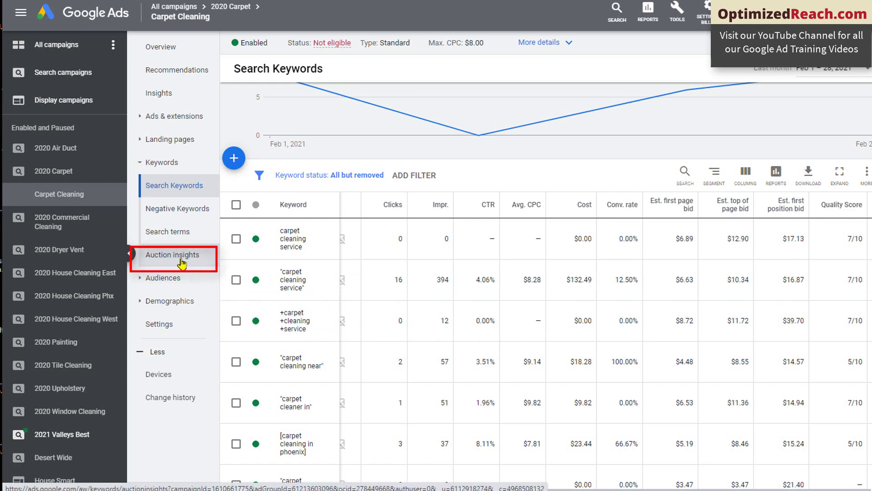
Show Carpet Cleaning auction insights with the date range set to All time.
left_click(182, 263)
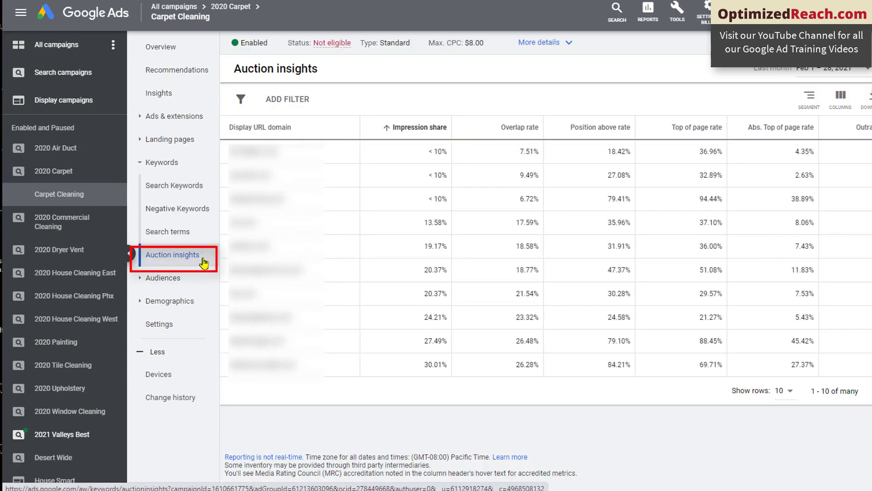
left_click(828, 71)
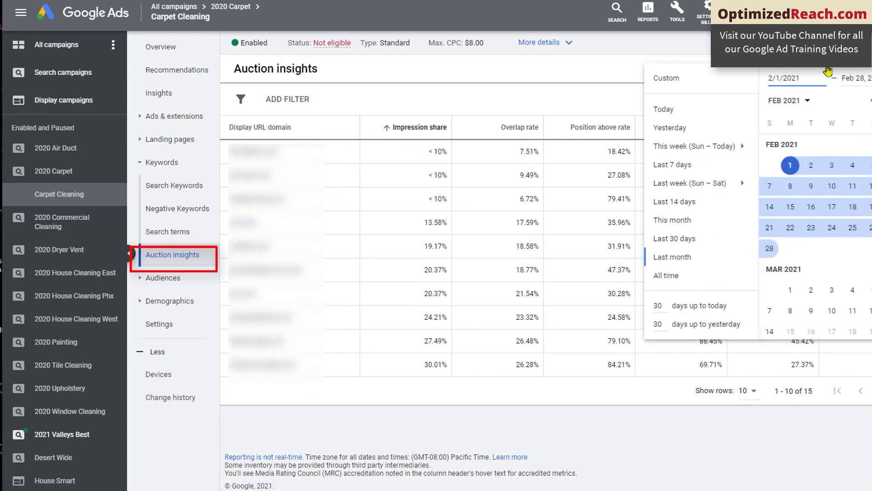
left_click(708, 278)
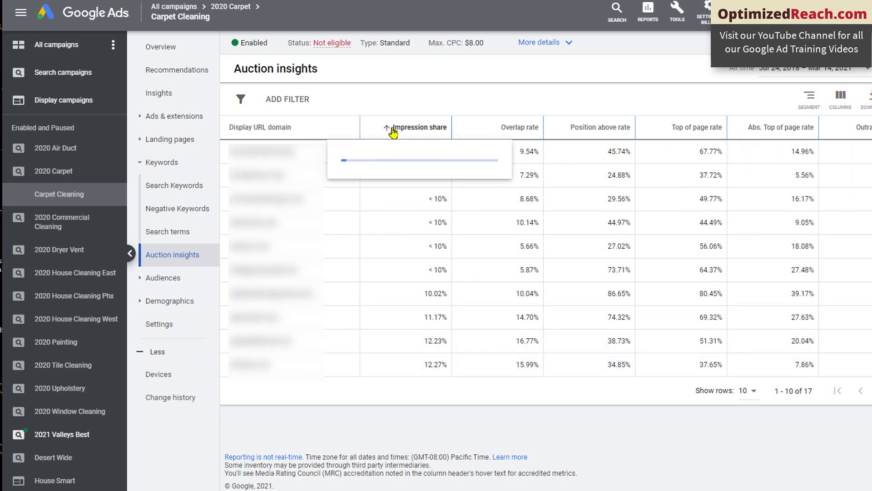
Sort auction insights competitors by impression share, highest first.
left_click(407, 129)
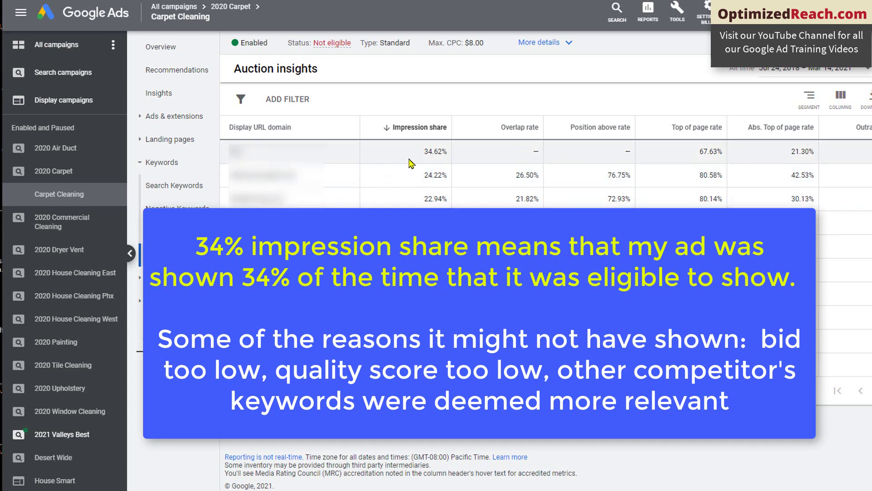
mouse_move(423, 134)
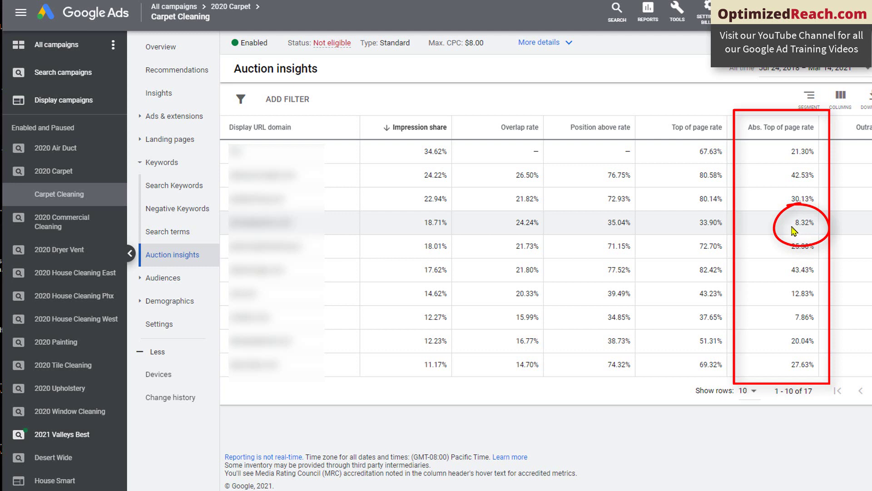
Sort the auction insights competitors by outranking share.
left_click(866, 128)
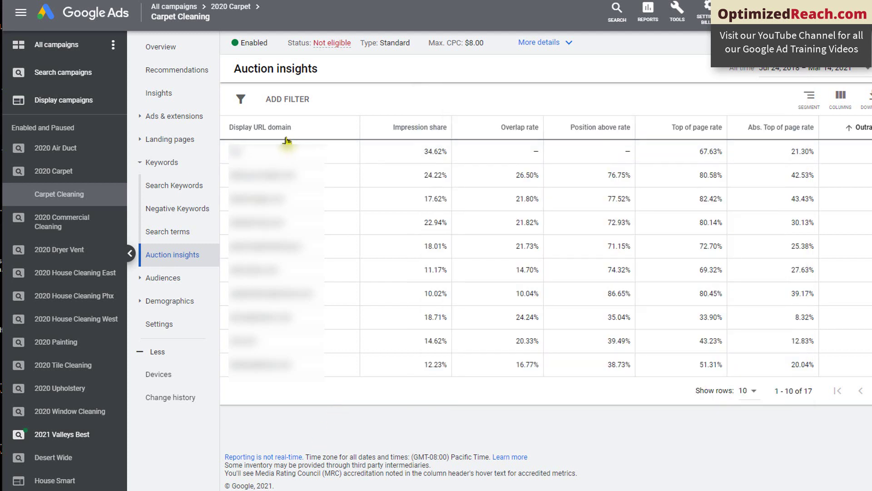
Open the Carpet Cleaning ads table and look over the ad status filter choices without changing them.
left_click(171, 117)
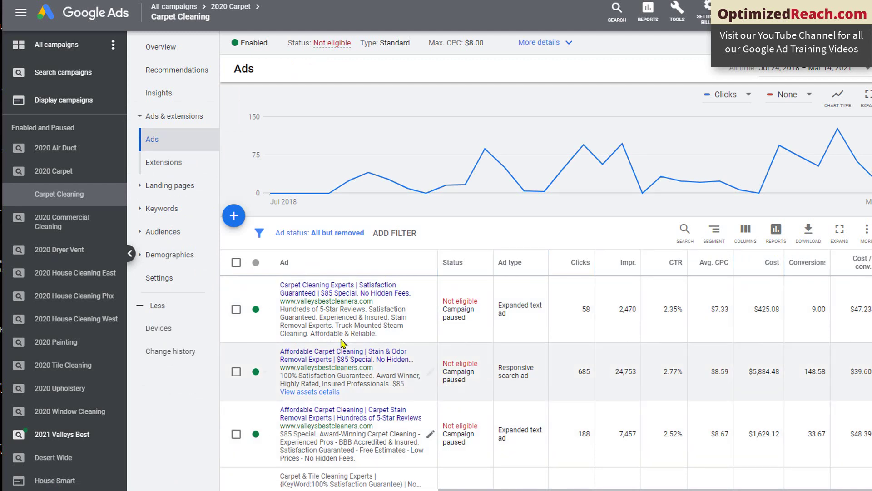
left_click(339, 236)
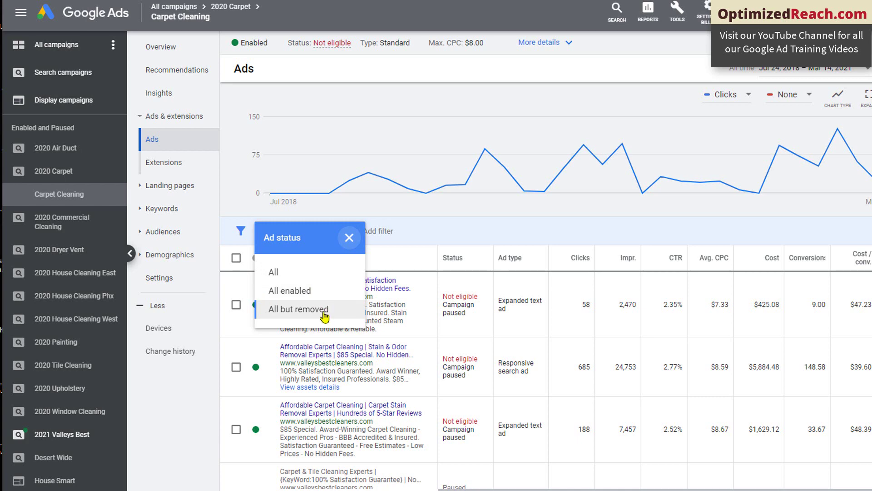
left_click(425, 226)
key("Escape")
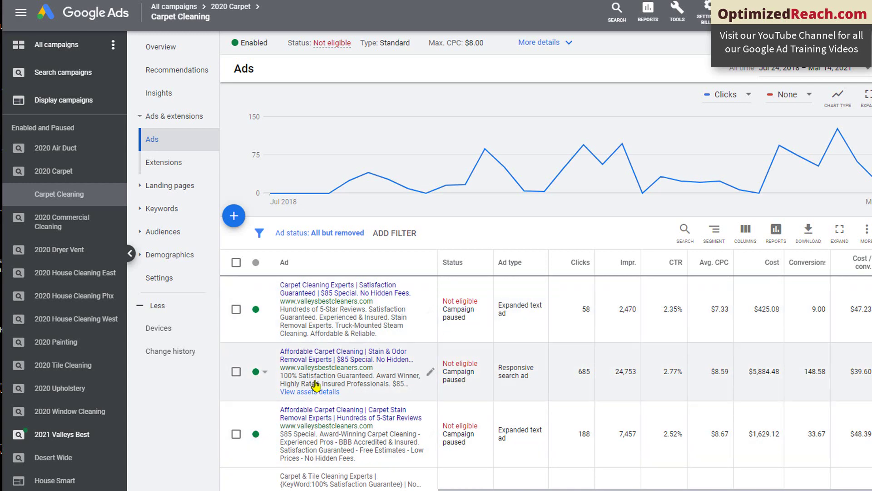
On the ad group Overview, switch the Searches card to WORDS and back to SEARCHES.
left_click(158, 47)
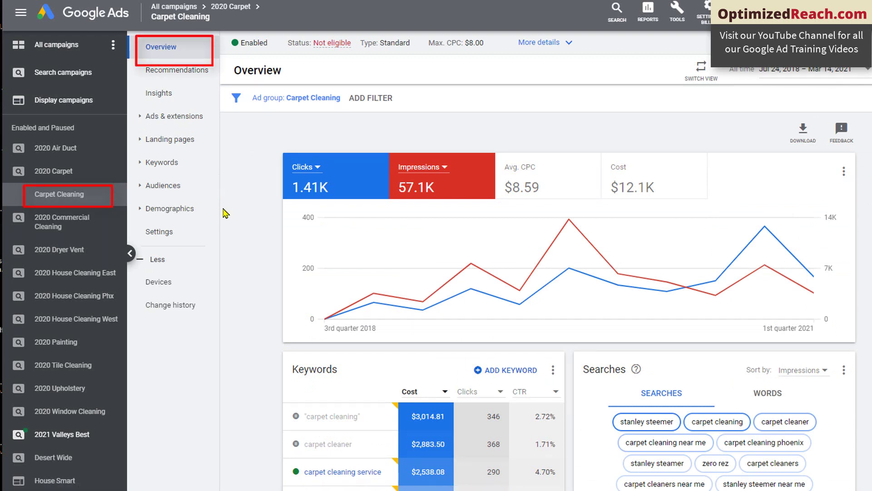
scroll(866, 339, "down", 3)
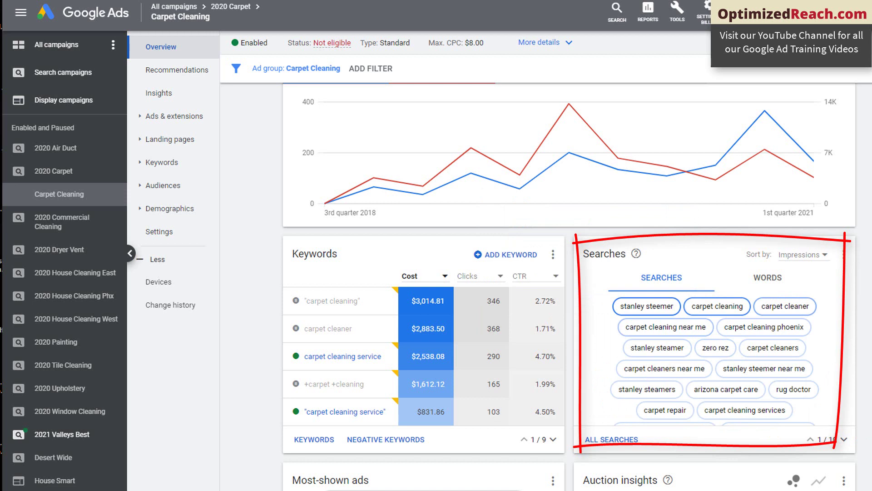
left_click(782, 282)
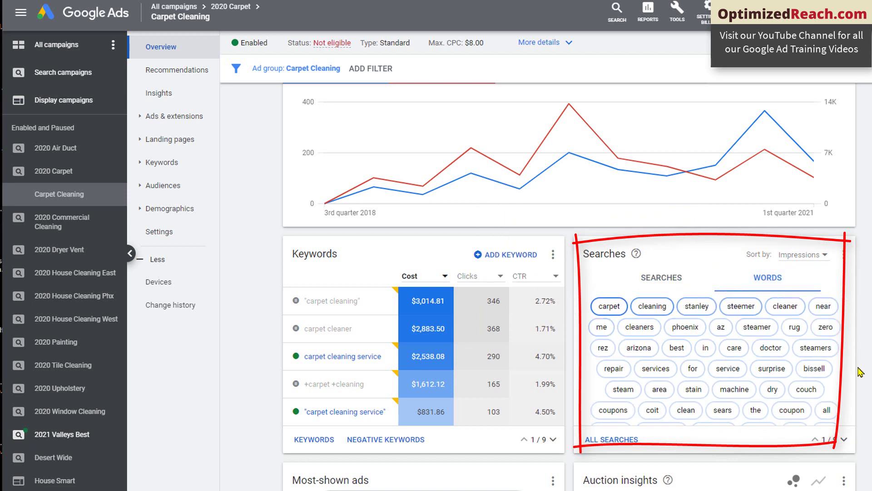
scroll(854, 368, "down", 1)
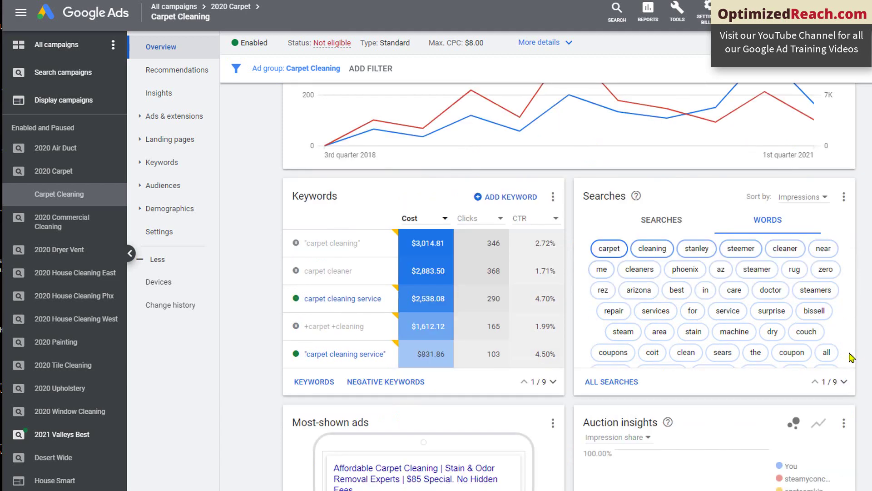
left_click(662, 220)
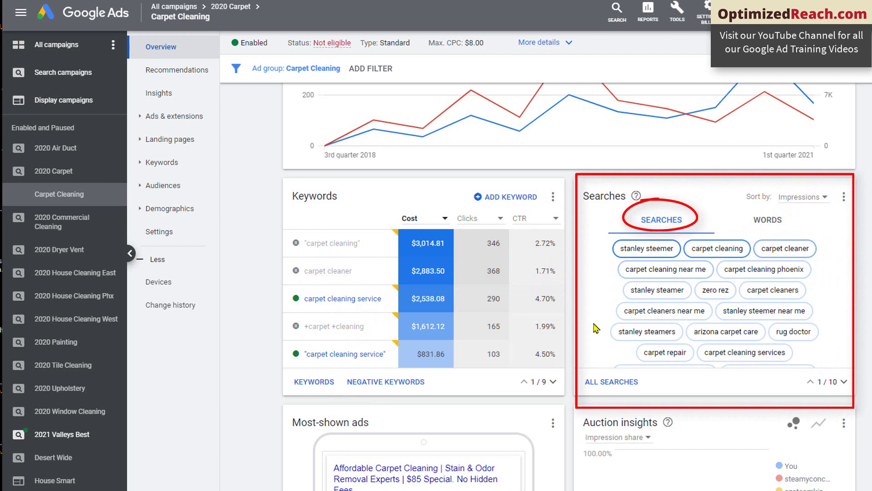
mouse_move(632, 253)
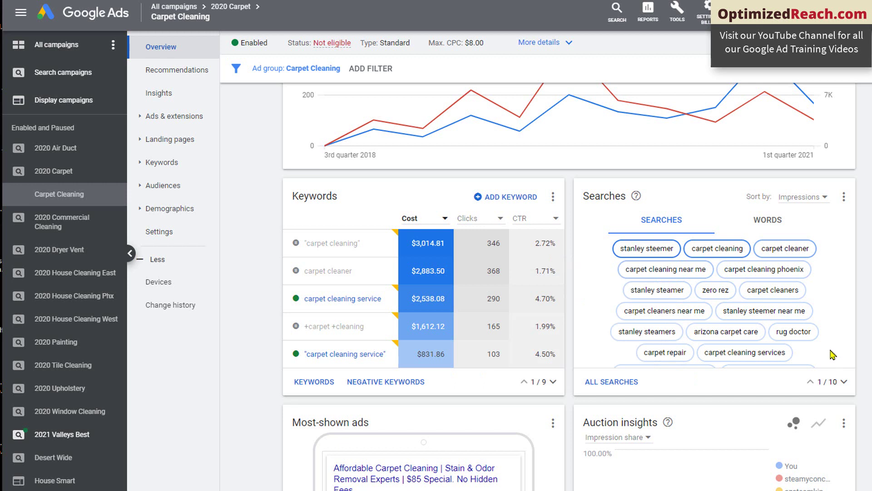
Go to page 2 of the Searches card and inspect the 'carpet cleaning phoenix az' search details.
left_click(844, 382)
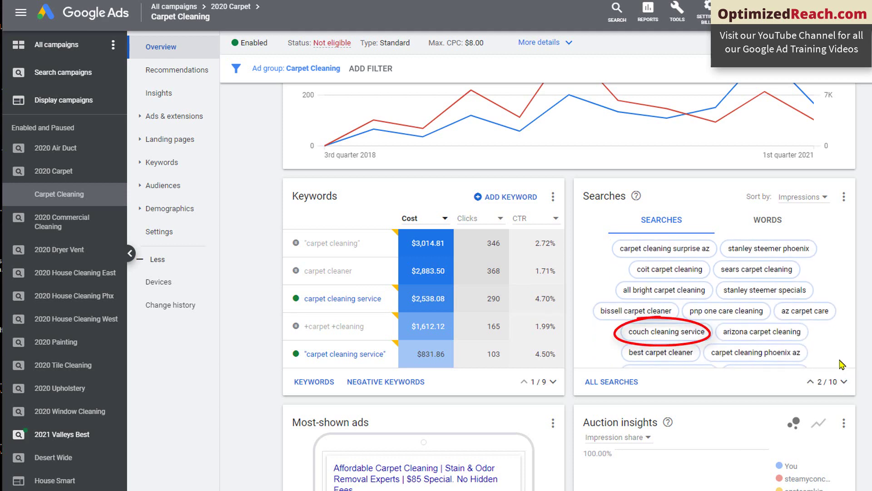
left_click(755, 353)
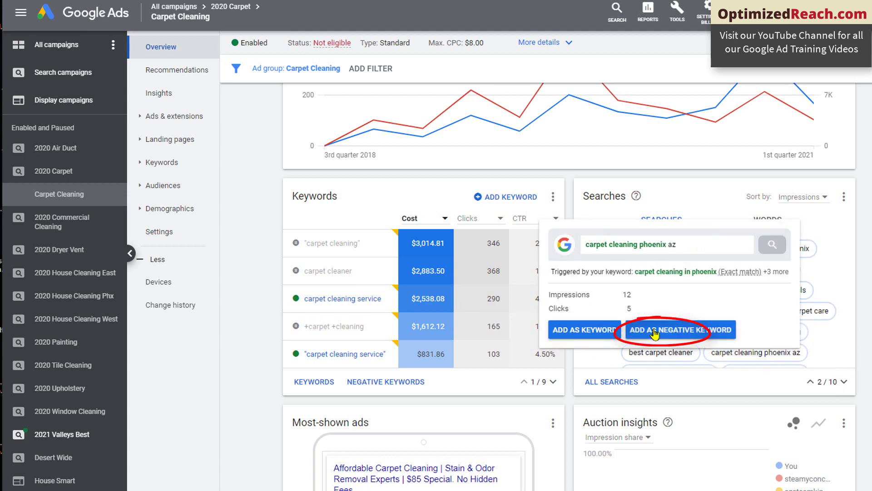
mouse_move(645, 336)
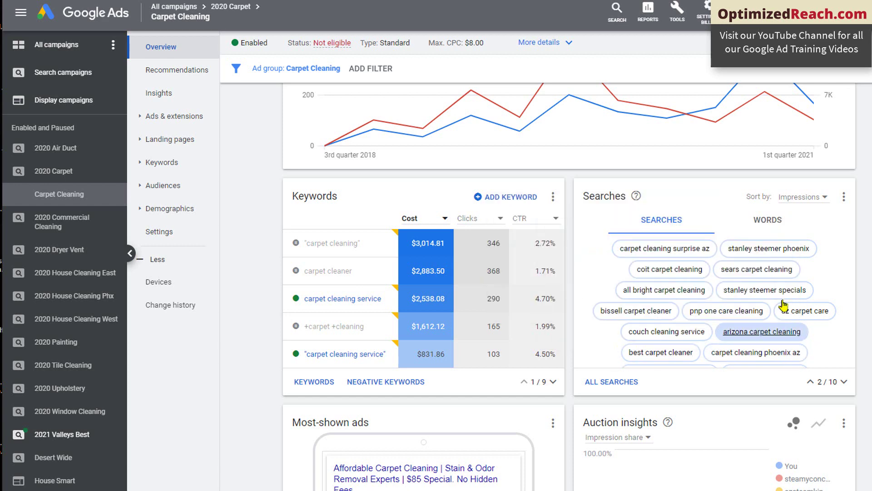
mouse_move(791, 309)
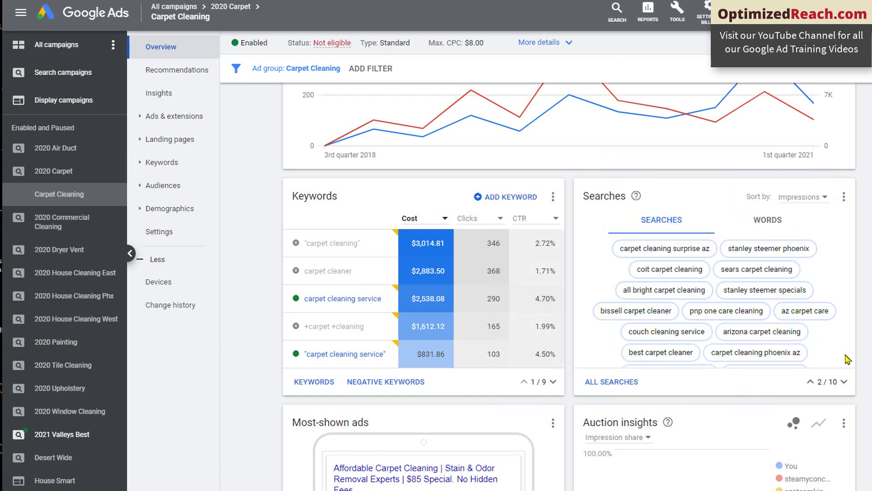
Show single search words in the Searches card and inspect the 'oxi fresh' word.
left_click(845, 382)
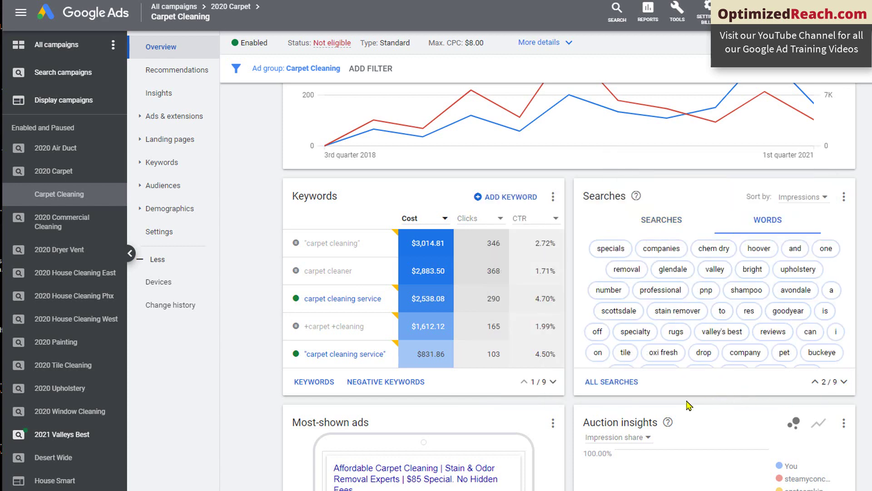
mouse_move(666, 359)
Open the Carpet Cleaning search terms report, led by 'stanley steemer' with 853 impressions.
scroll(612, 191, "up", 4)
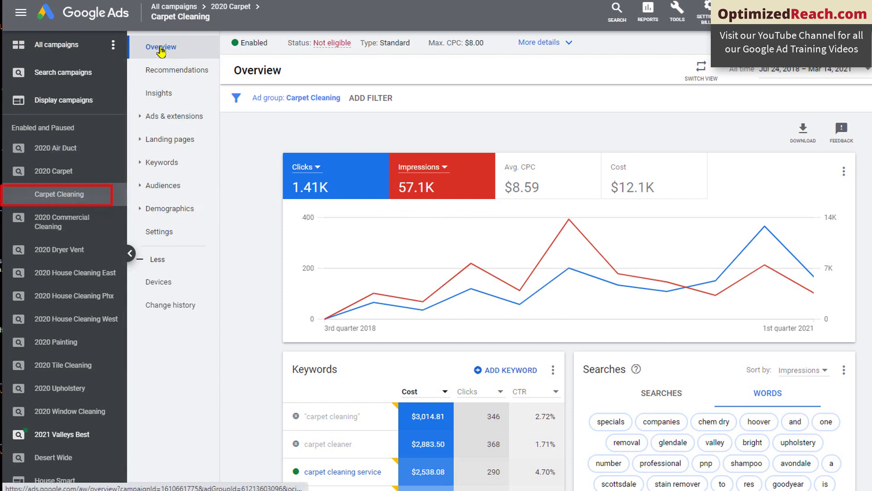
scroll(632, 286, "down", 1)
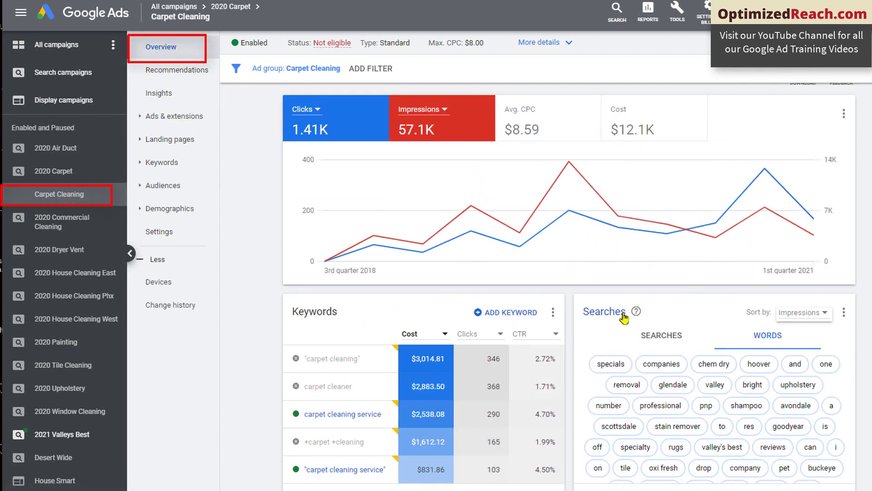
scroll(818, 341, "down", 2)
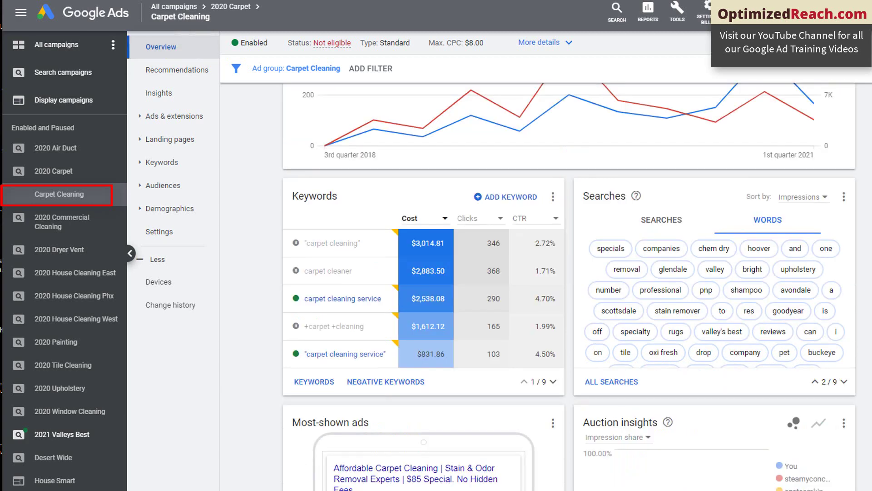
left_click(149, 162)
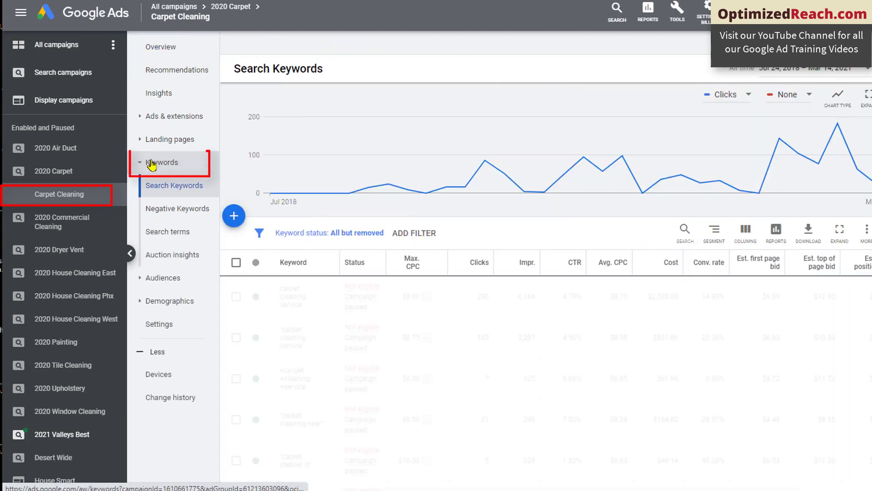
left_click(171, 235)
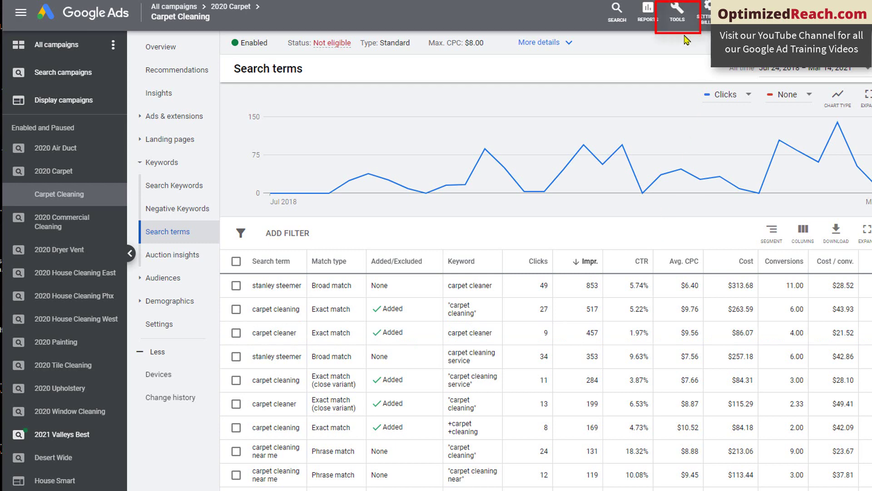
left_click(679, 8)
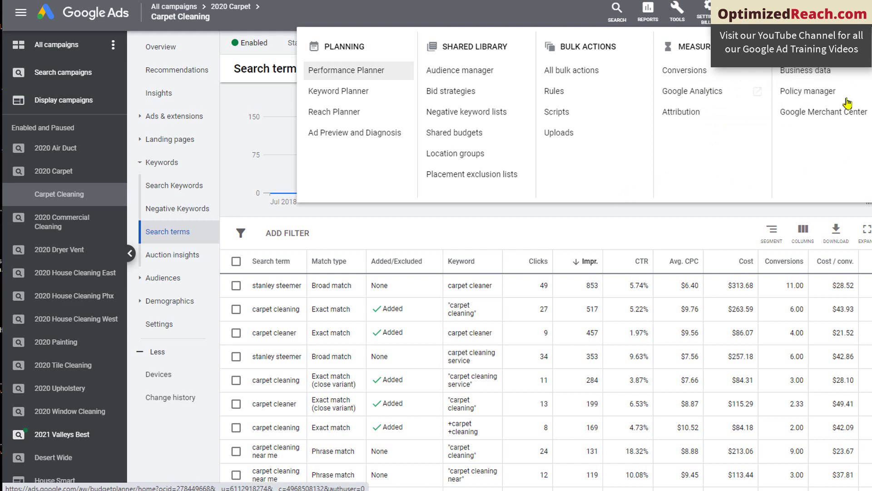
key("Escape")
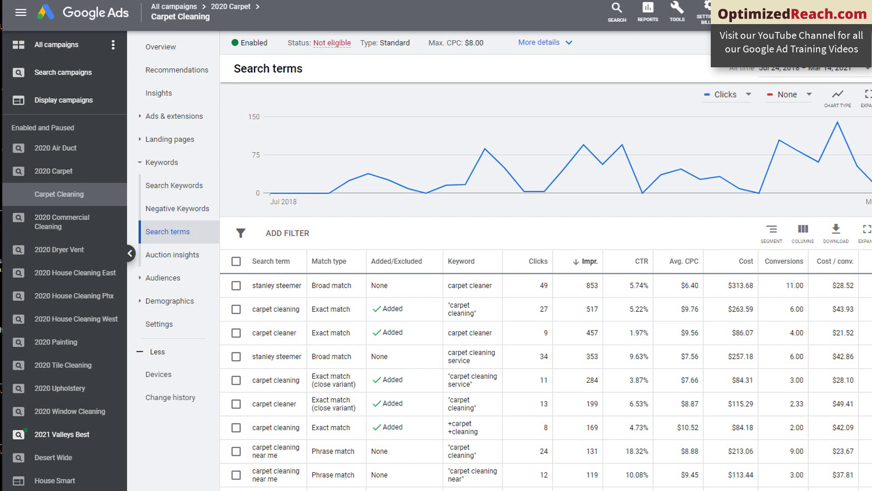
left_click(793, 10)
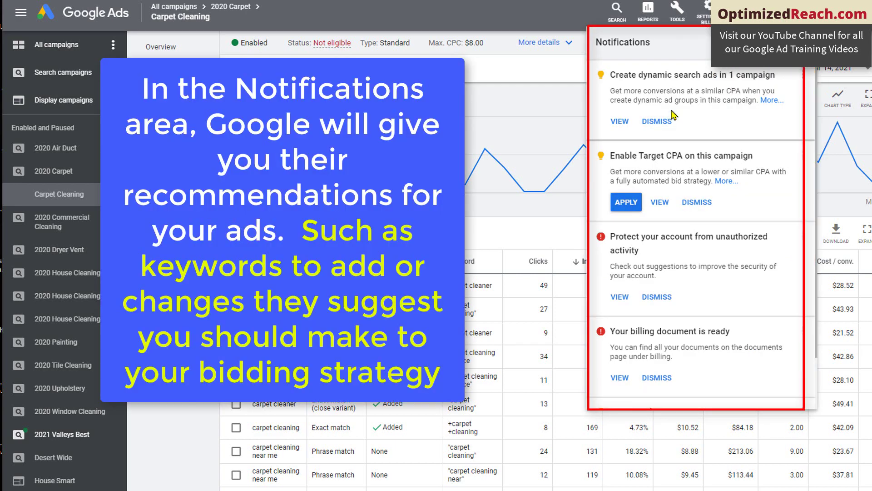